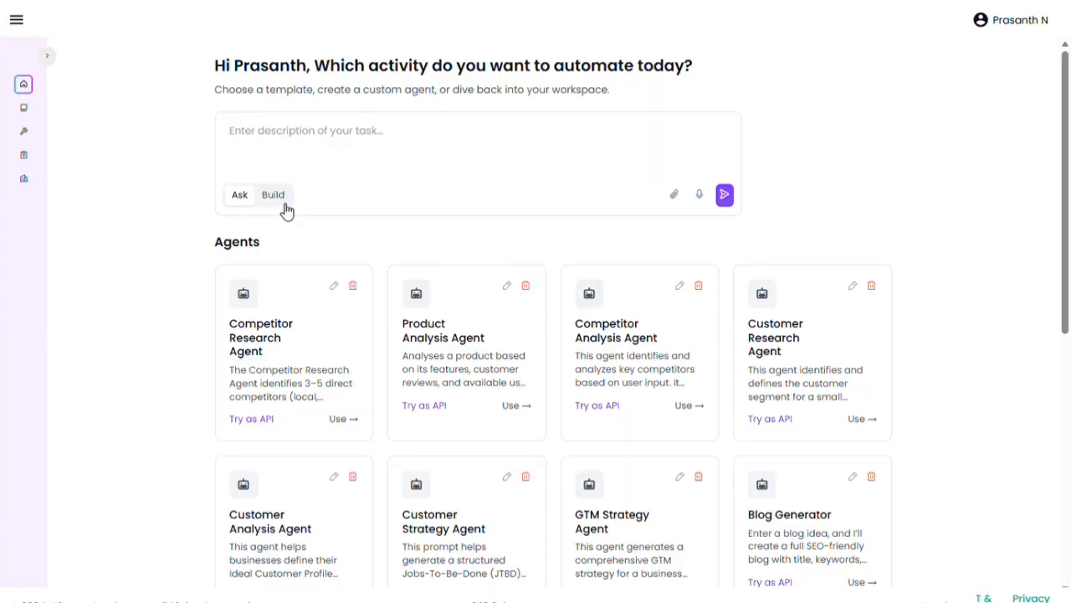
Start building a new agent named Medical Bot with the description "Assistance to doctors by providing patient previous data".
{"action": "left_click", "coordinate": [281, 203]}
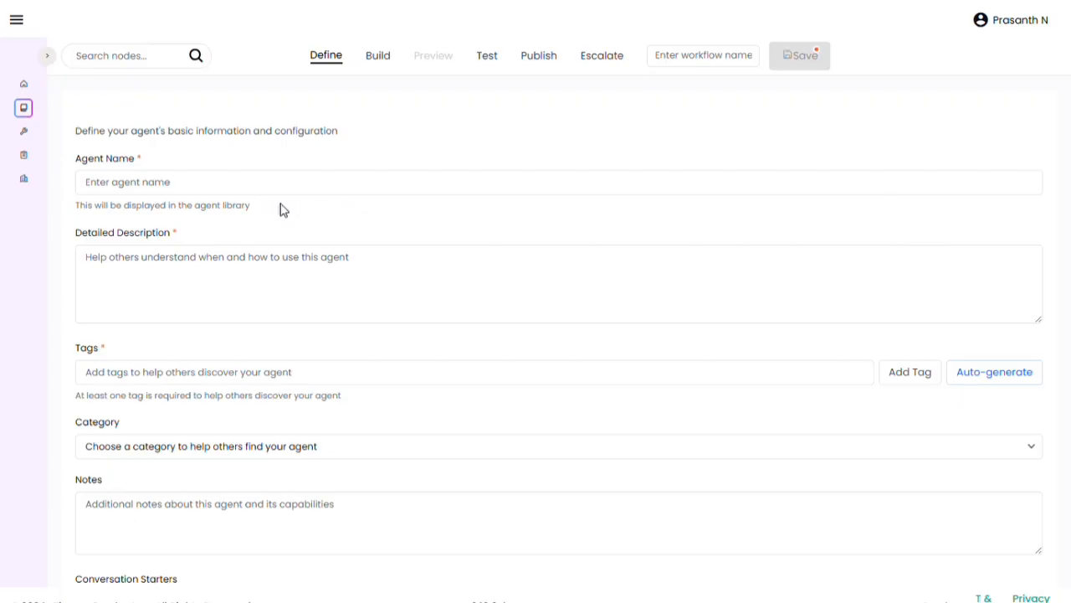
{"action": "left_click", "coordinate": [421, 180]}
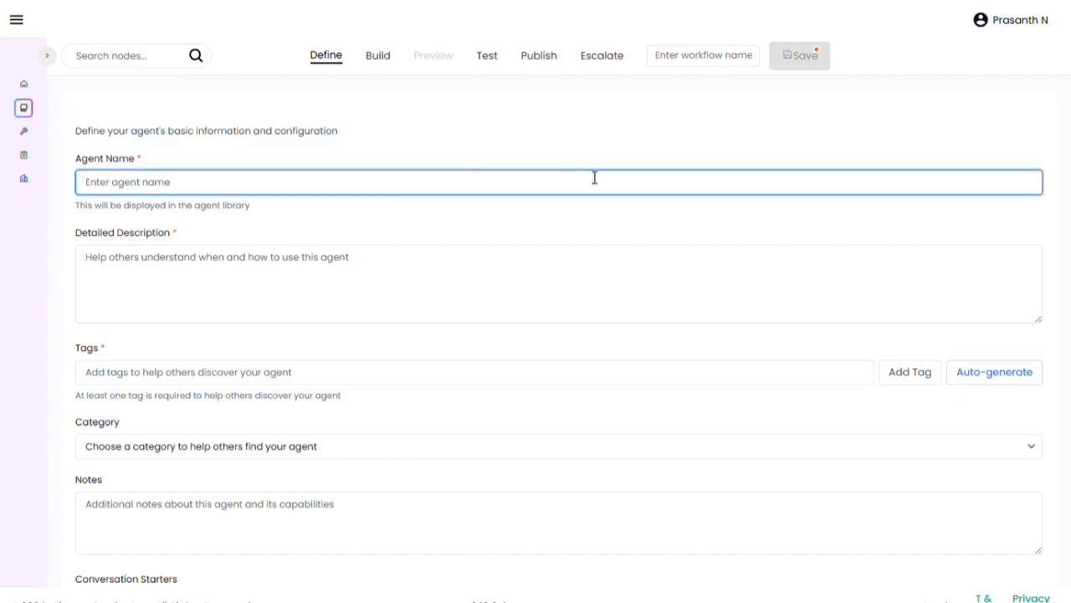
{"action": "type", "text": "Medical Bot"}
{"action": "left_click", "coordinate": [533, 261]}
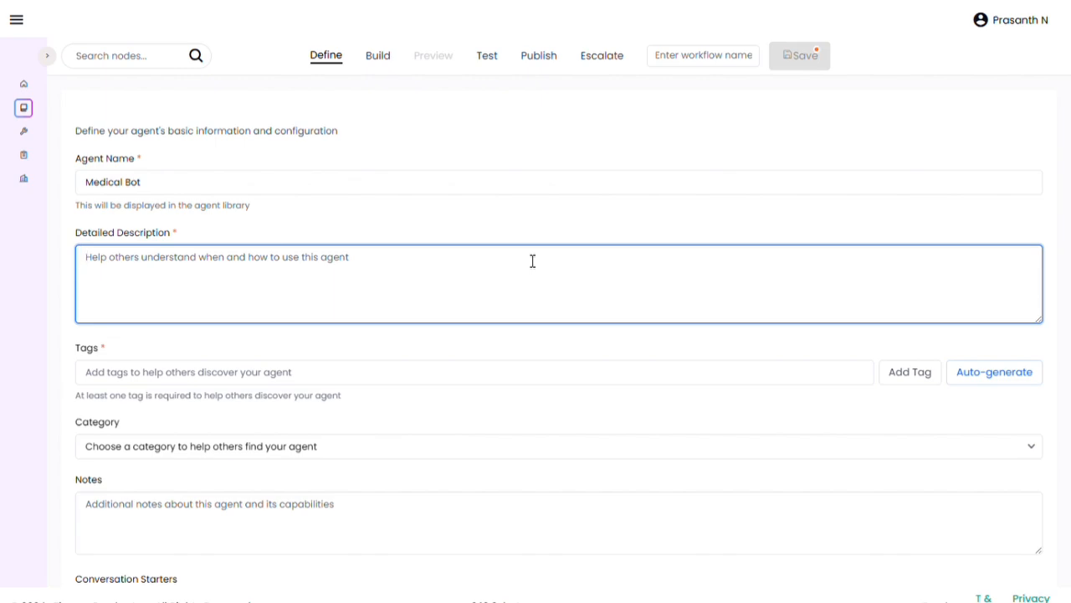
{"action": "type", "text": "A"}
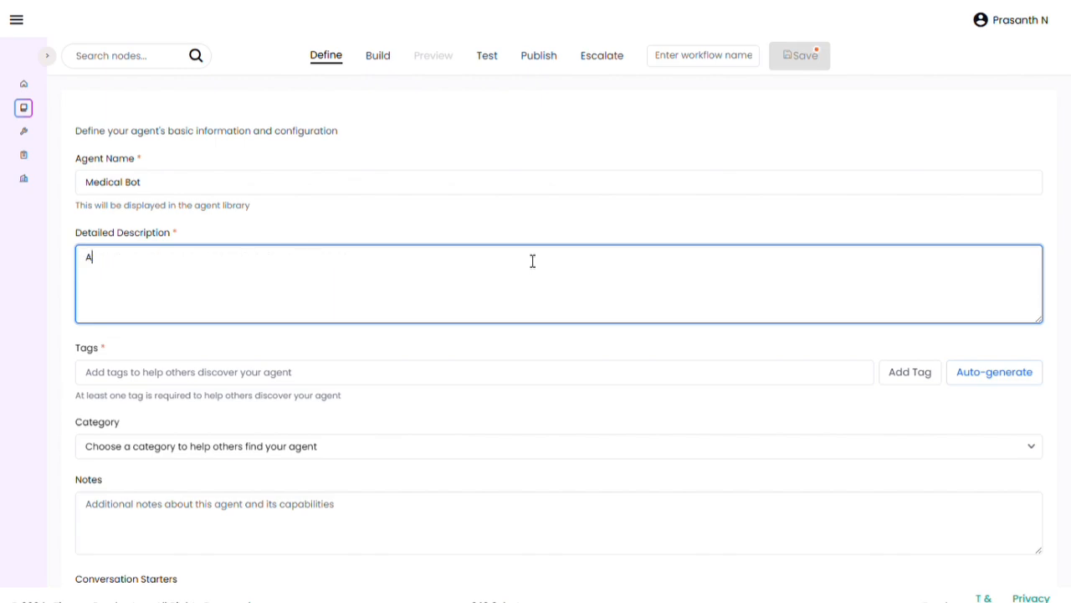
{"action": "type", "text": "ssistance to doctors by provi"}
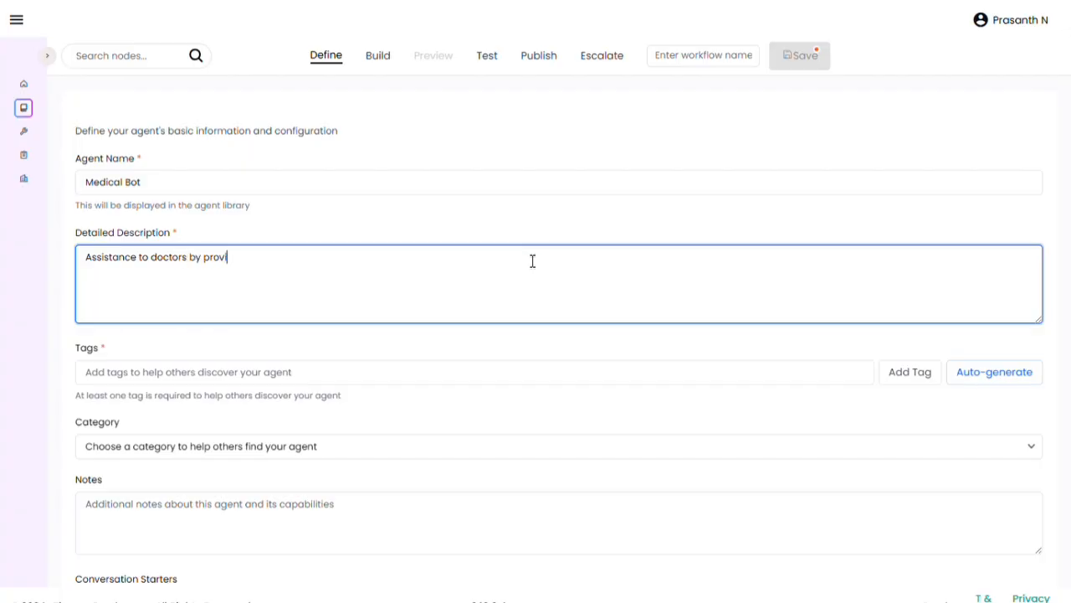
{"action": "type", "text": "ding patient previous"}
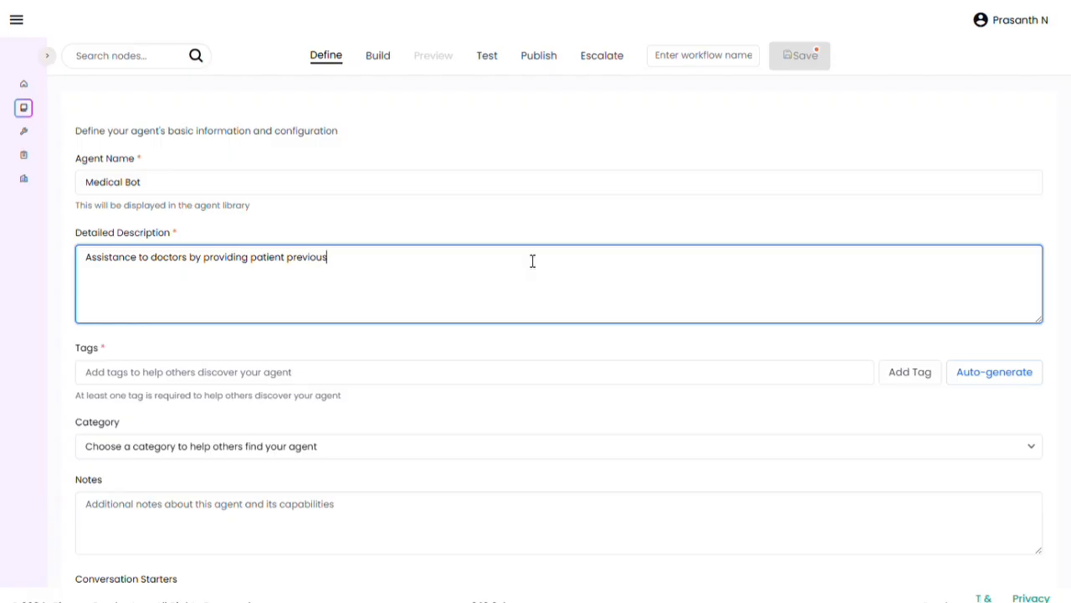
{"action": "type", "text": " data"}
Add the tag Medicine to the agent definition and continue to the build stage.
{"action": "left_click", "coordinate": [456, 372]}
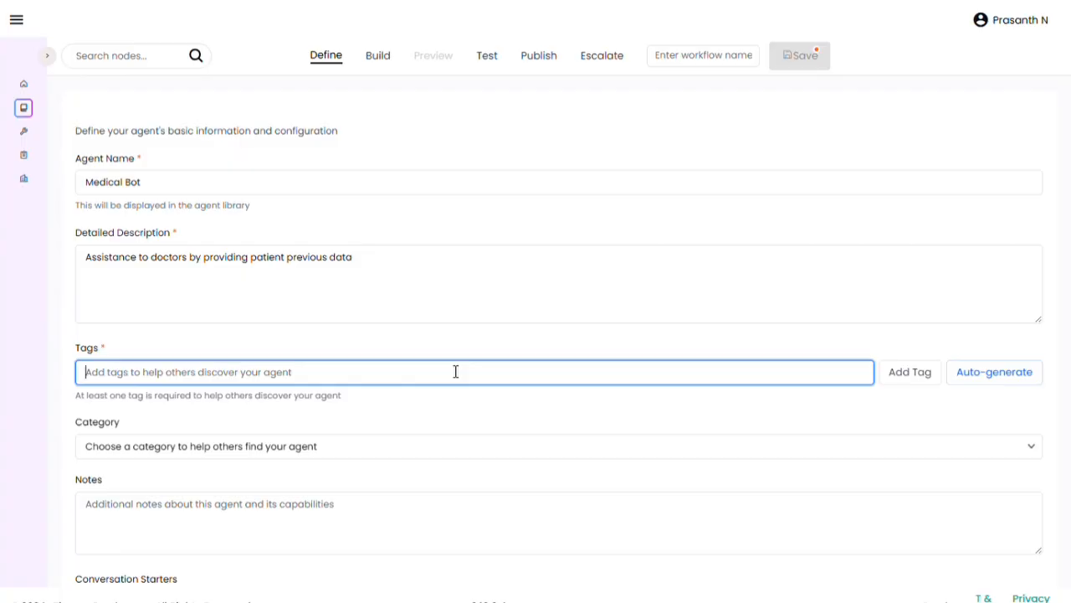
{"action": "type", "text": "Medicine"}
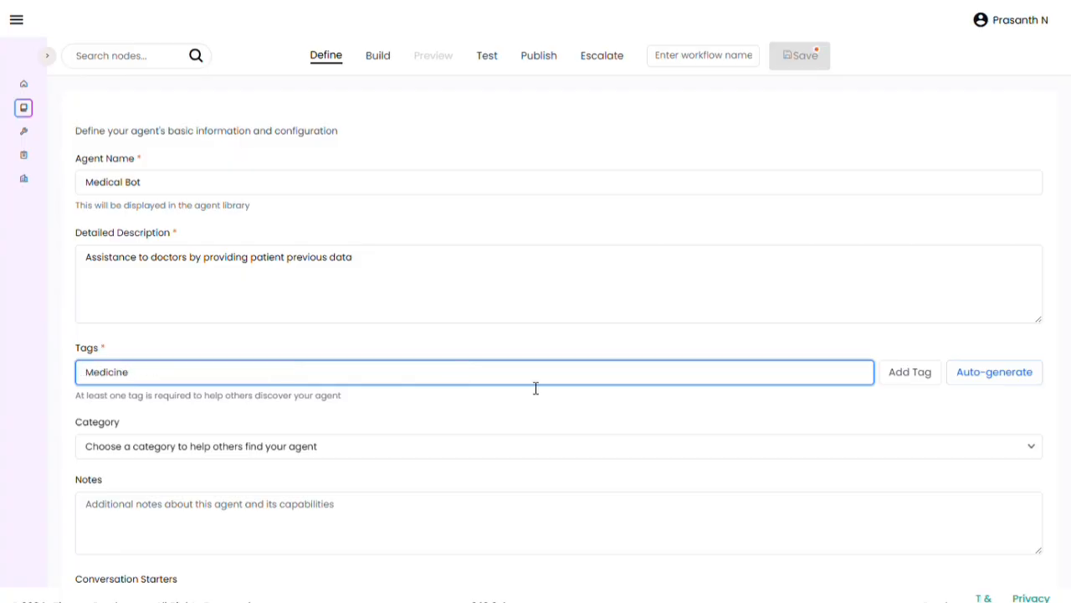
{"action": "left_click", "coordinate": [931, 372]}
{"action": "scroll", "coordinate": [860, 390], "scroll_direction": "down", "scroll_amount": 3}
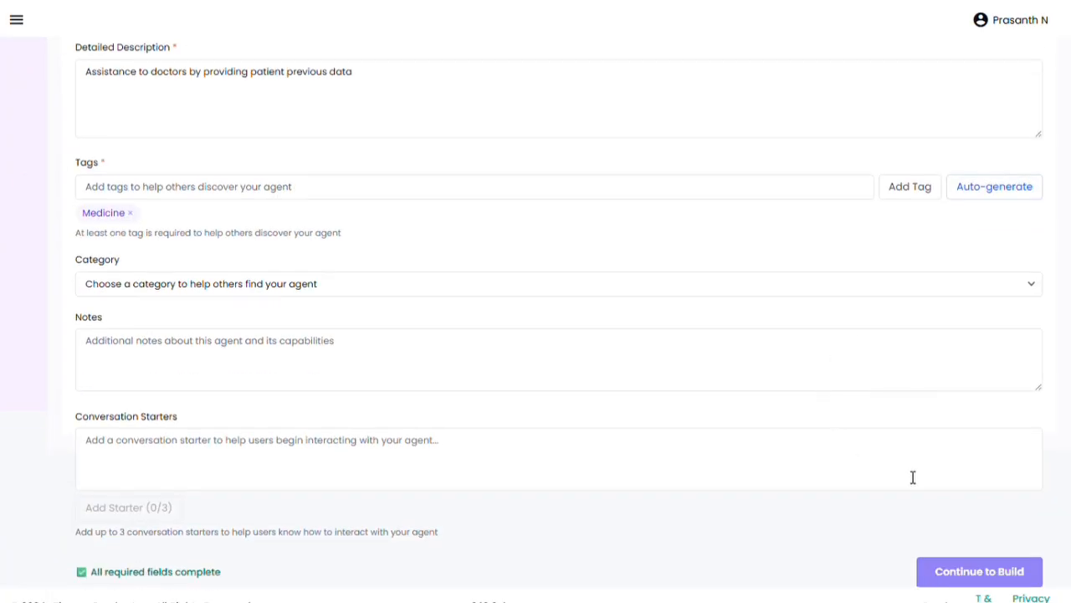
{"action": "left_click", "coordinate": [985, 576]}
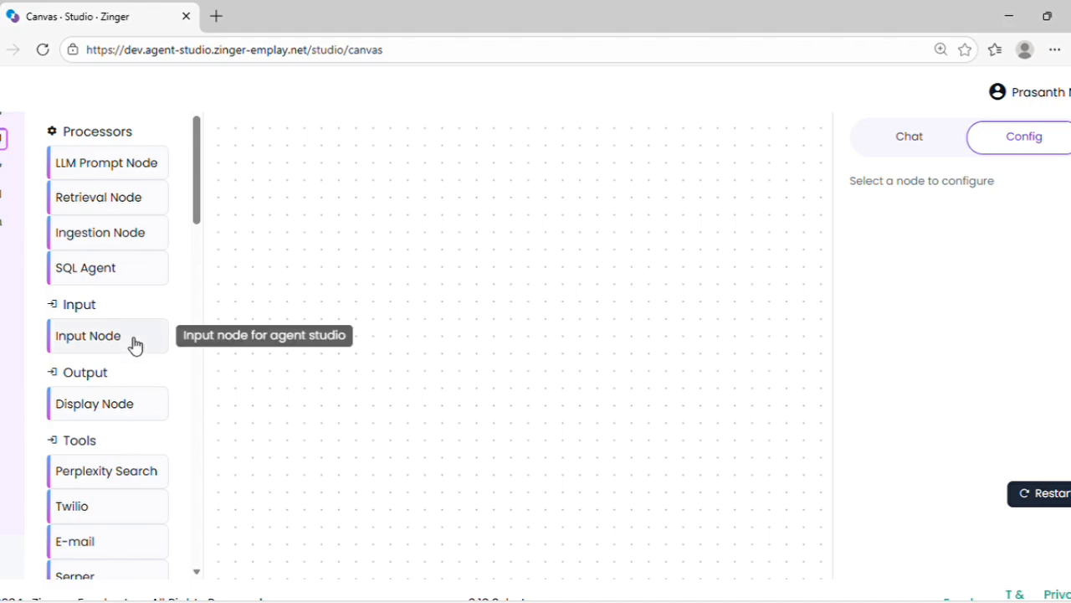
Place an Input Node, a Retrieval Node, an LLM Prompt Node and a Display Node in a descending diagonal on the canvas.
{"action": "left_click_drag", "start_coordinate": [132, 344], "coordinate": [317, 177]}
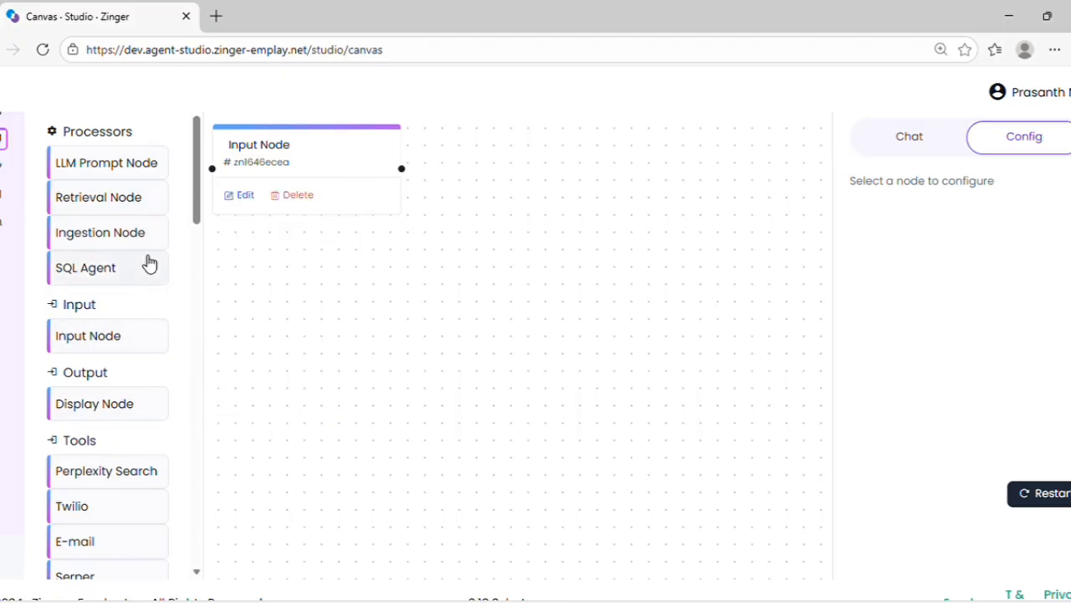
{"action": "left_click_drag", "start_coordinate": [149, 206], "coordinate": [446, 318]}
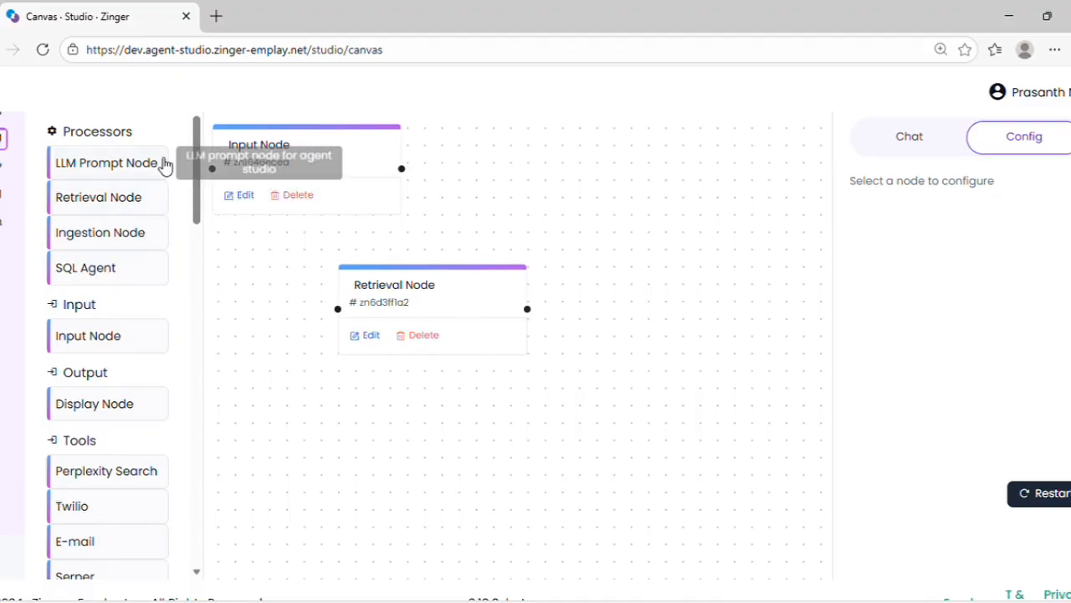
{"action": "left_click_drag", "start_coordinate": [155, 161], "coordinate": [601, 410]}
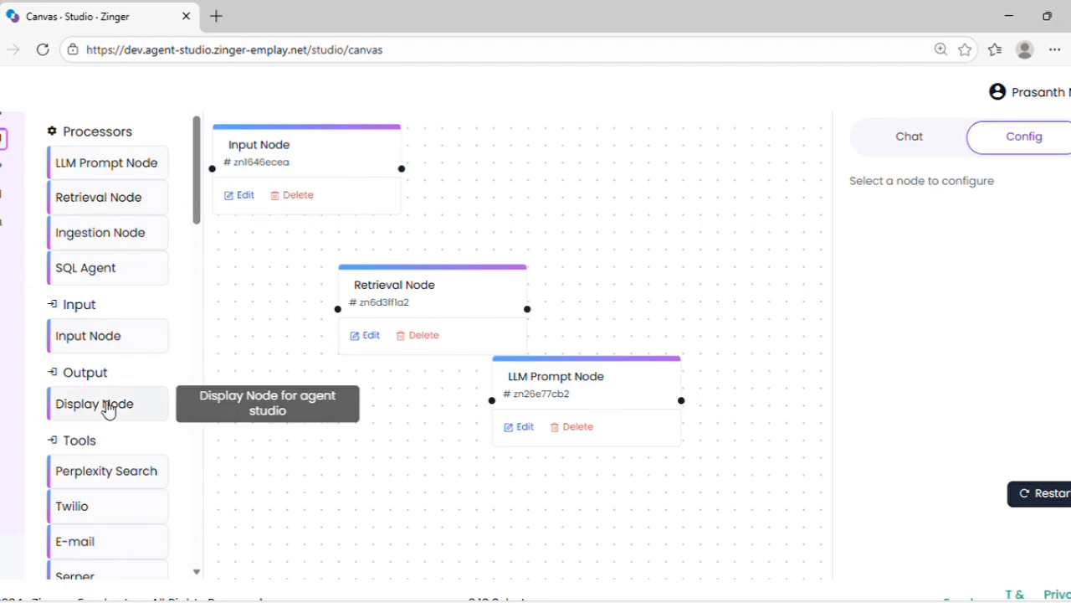
{"action": "left_click_drag", "start_coordinate": [108, 407], "coordinate": [784, 519]}
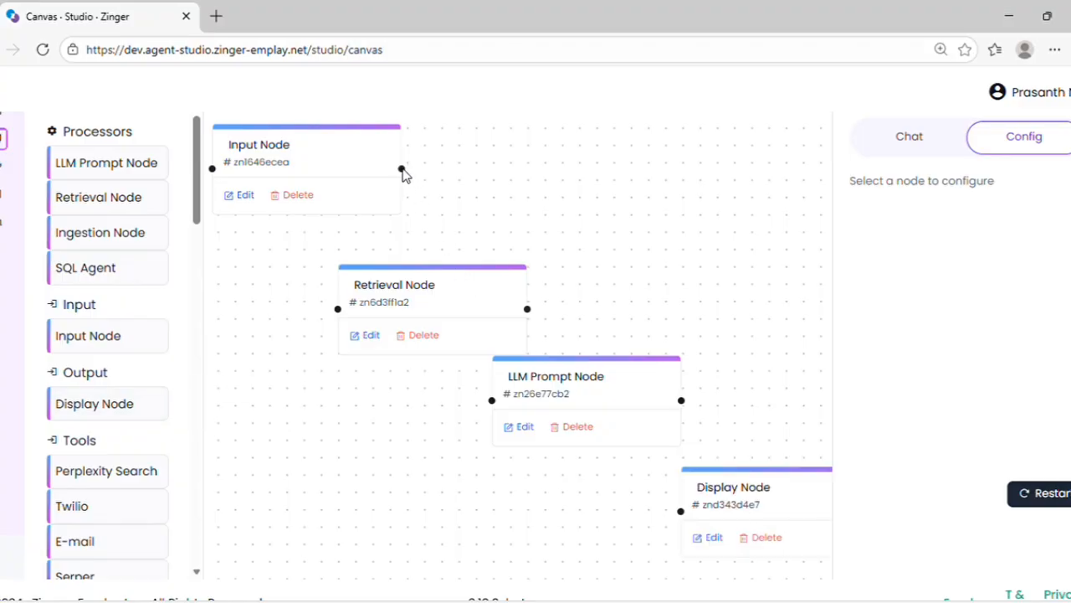
Connect the nodes in sequence from Input to Retrieval, LLM Prompt and Display.
{"action": "mouse_move", "coordinate": [401, 168]}
{"action": "left_mouse_down"}
{"action": "mouse_move", "coordinate": [293, 573]}
{"action": "mouse_move", "coordinate": [421, 173]}
{"action": "mouse_move", "coordinate": [279, 287]}
{"action": "mouse_move", "coordinate": [307, 323]}
{"action": "mouse_move", "coordinate": [327, 318]}
{"action": "left_mouse_up"}
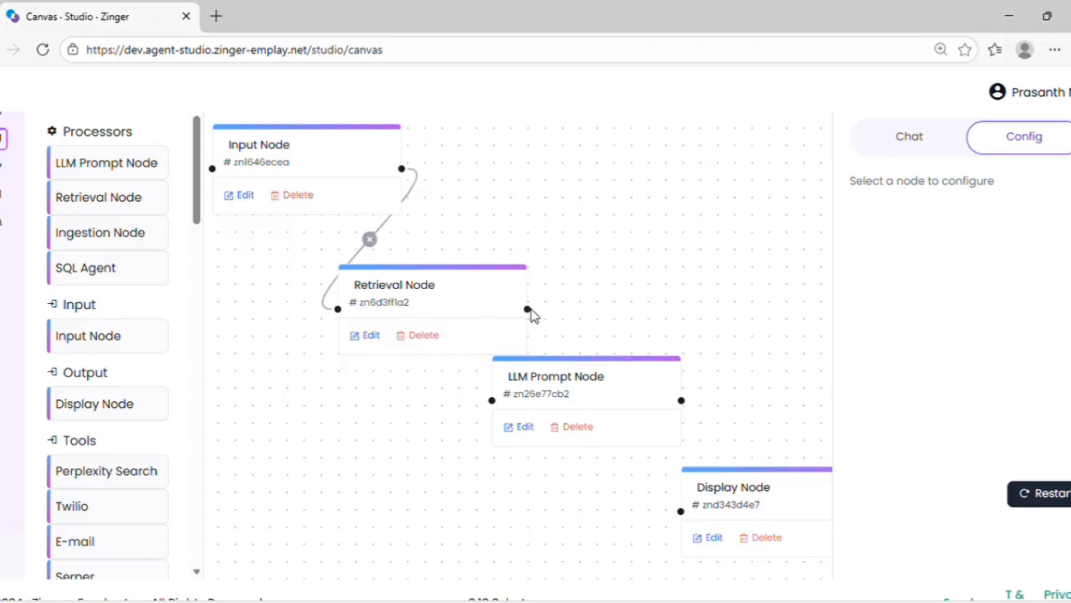
{"action": "left_click_drag", "start_coordinate": [528, 309], "coordinate": [481, 407]}
{"action": "left_click_drag", "start_coordinate": [683, 408], "coordinate": [675, 524]}
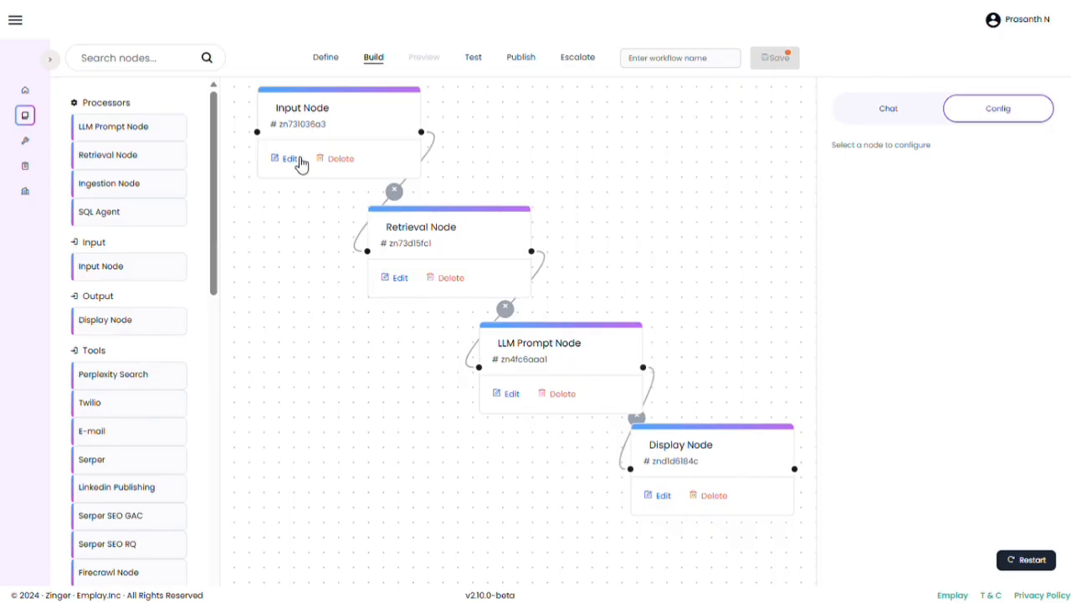
Save the Input Node's configuration with text input true, webapp.message as the user message, file ingest false and ingestion index None.
{"action": "left_click", "coordinate": [302, 161]}
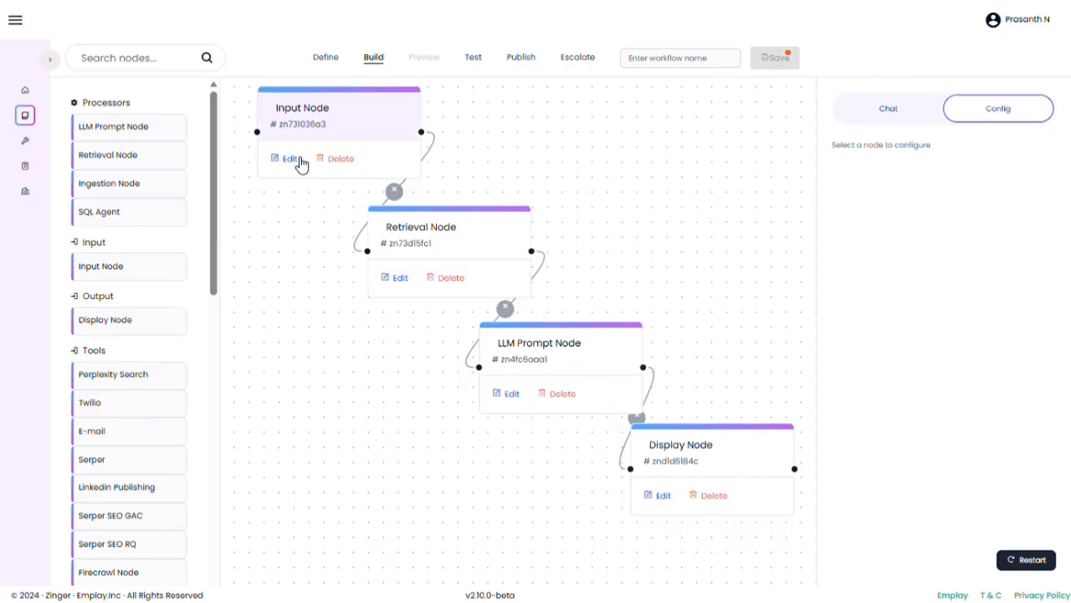
{"action": "left_click", "coordinate": [298, 159]}
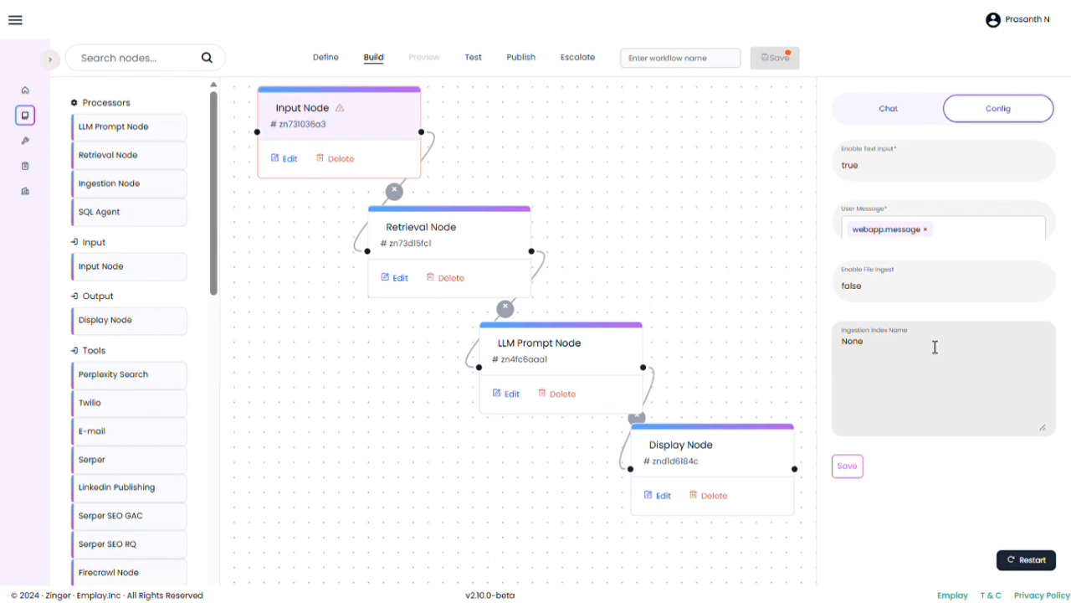
{"action": "left_click", "coordinate": [848, 467]}
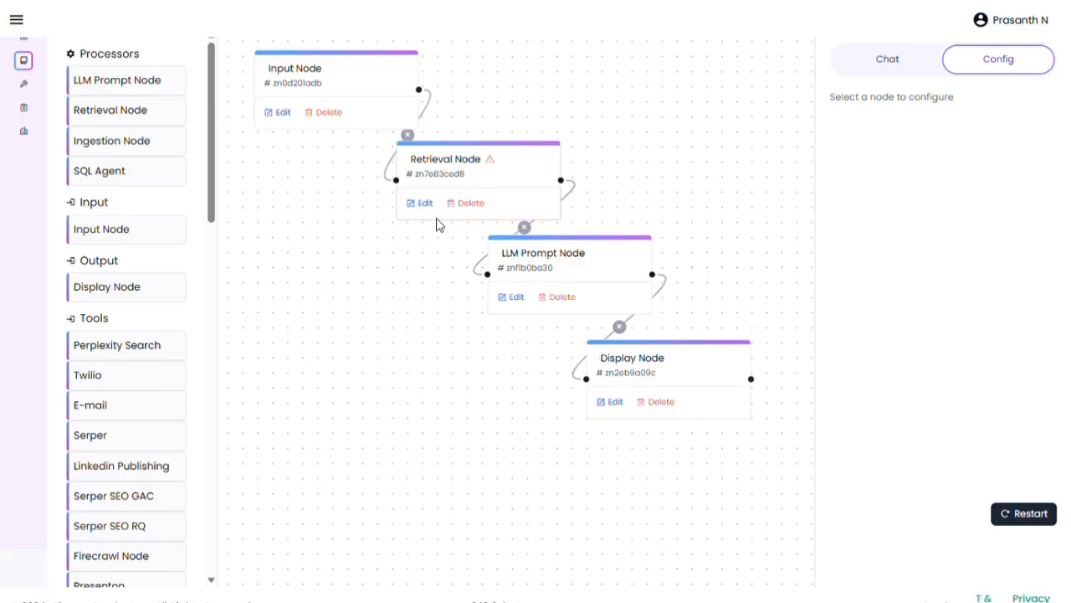
Configure the Retrieval Node with the semantic retrieval type and the reranker set to true.
{"action": "left_click", "coordinate": [434, 215]}
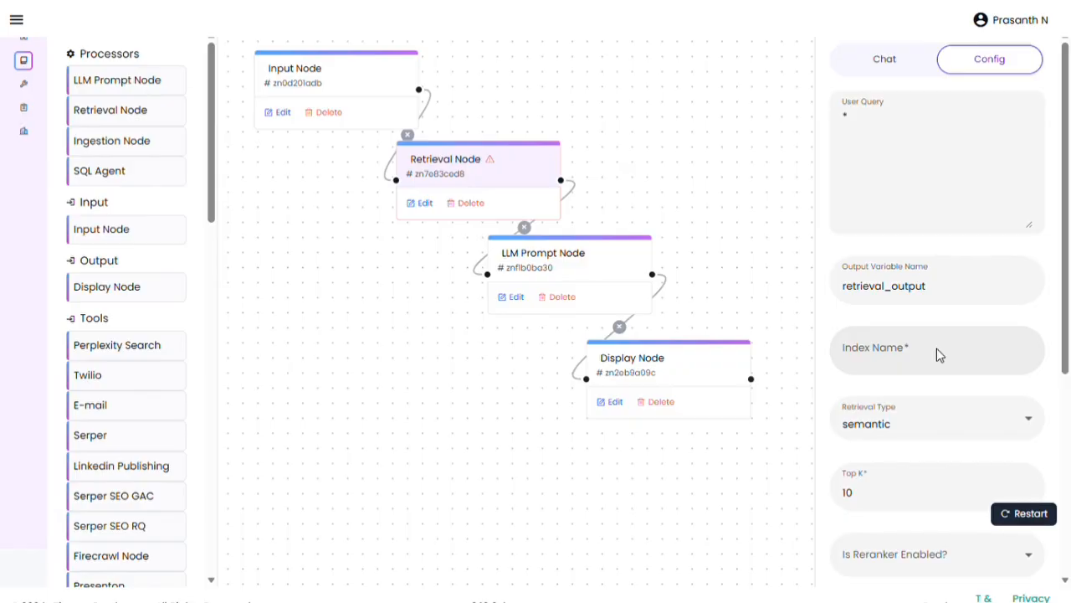
{"action": "left_click_drag", "start_coordinate": [1067, 123], "coordinate": [1069, 322]}
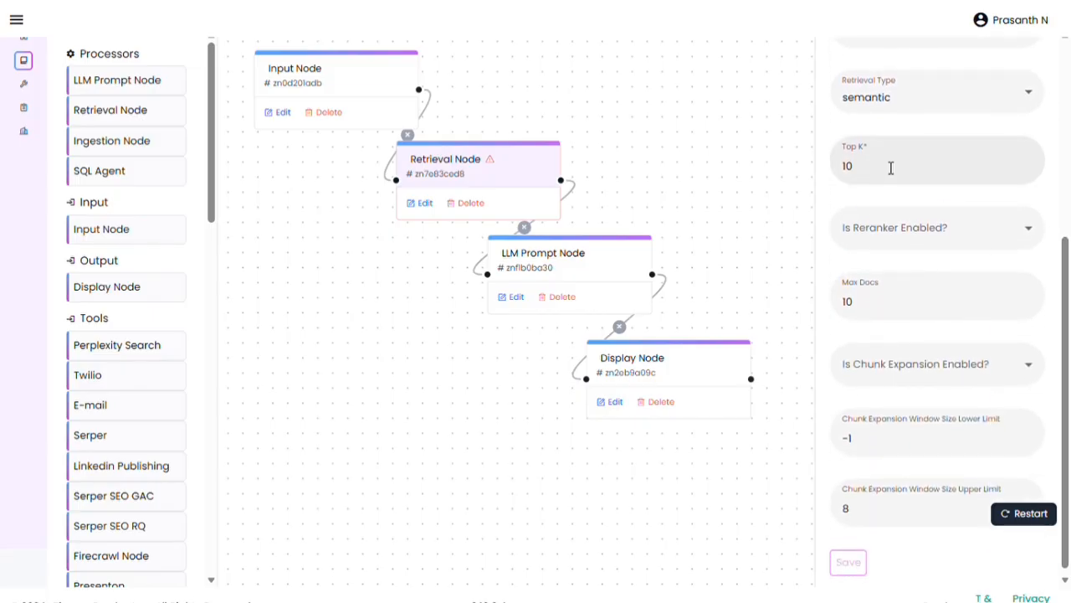
{"action": "left_click", "coordinate": [872, 110]}
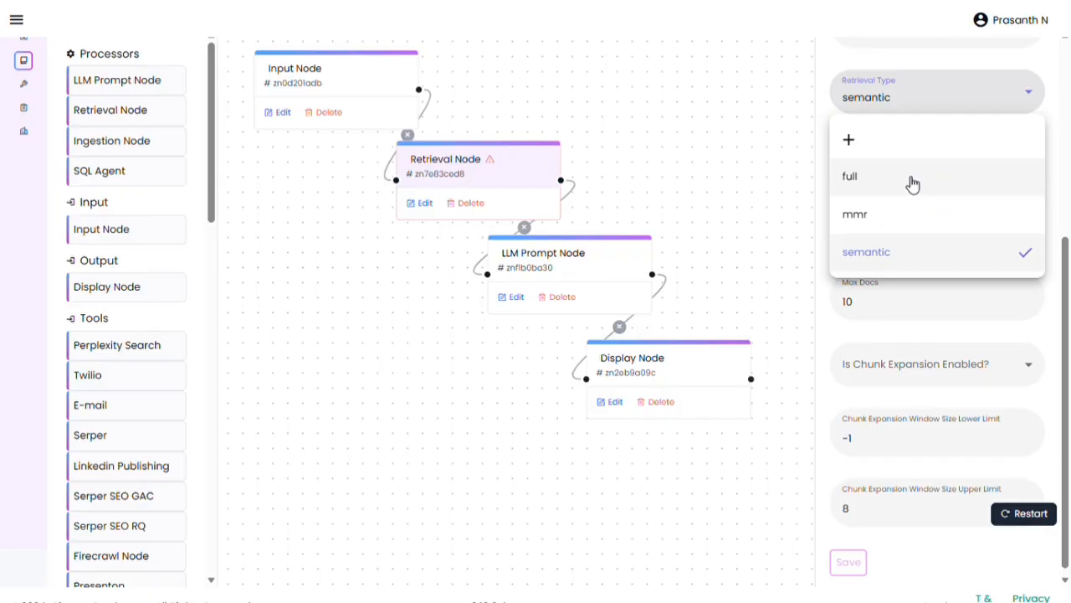
{"action": "scroll", "coordinate": [907, 182], "scroll_direction": "down", "scroll_amount": 1}
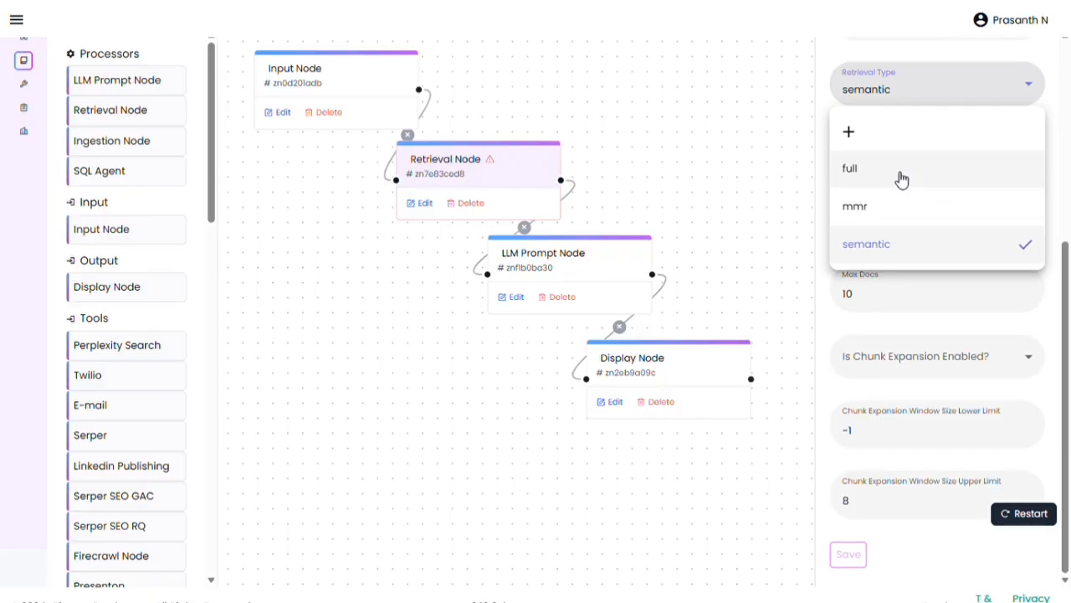
{"action": "left_click", "coordinate": [904, 249]}
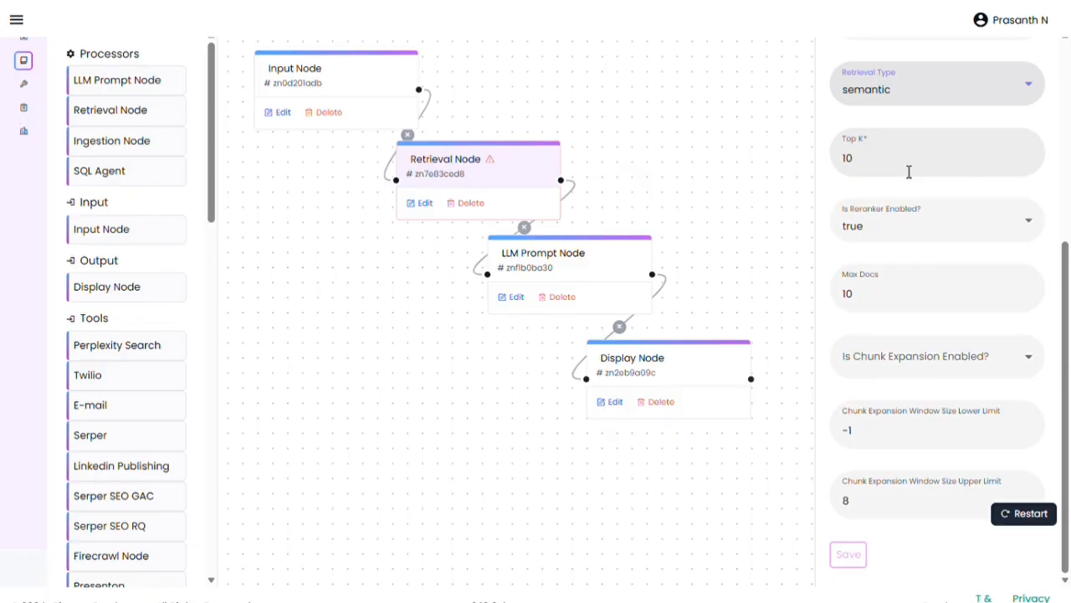
{"action": "left_click", "coordinate": [928, 235]}
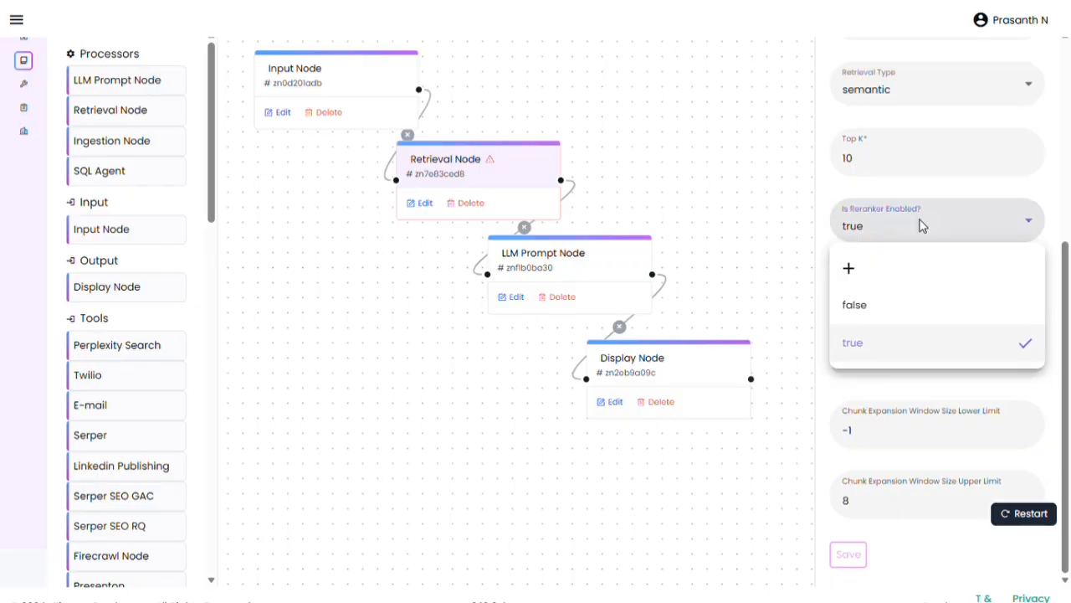
{"action": "left_click", "coordinate": [908, 341]}
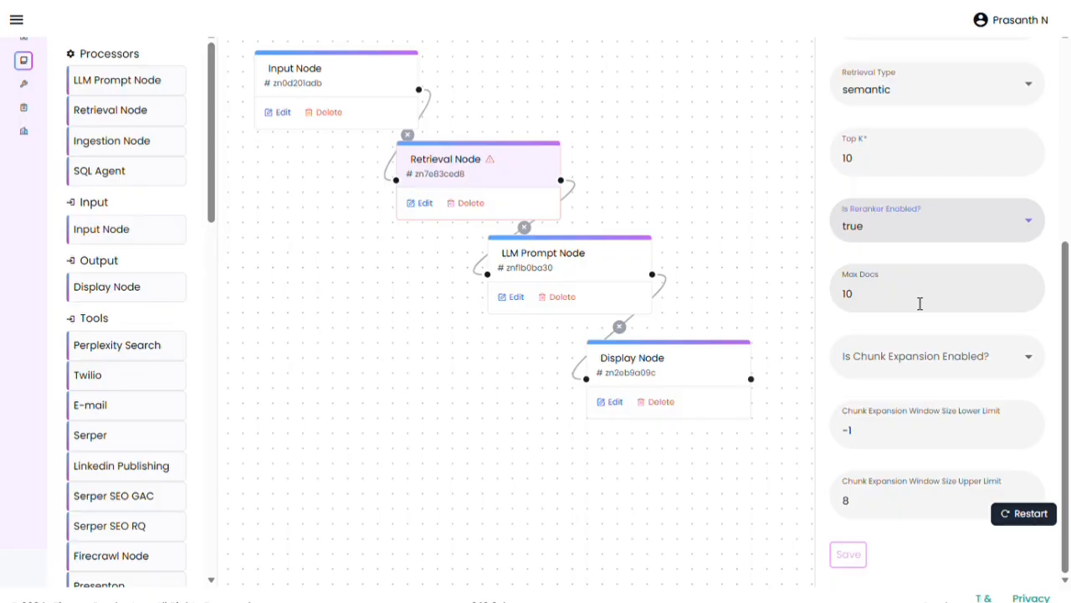
Enable chunk expansion in the Retrieval Node with a window size lower limit of 2 and upper limit of 6.
{"action": "left_click", "coordinate": [934, 366]}
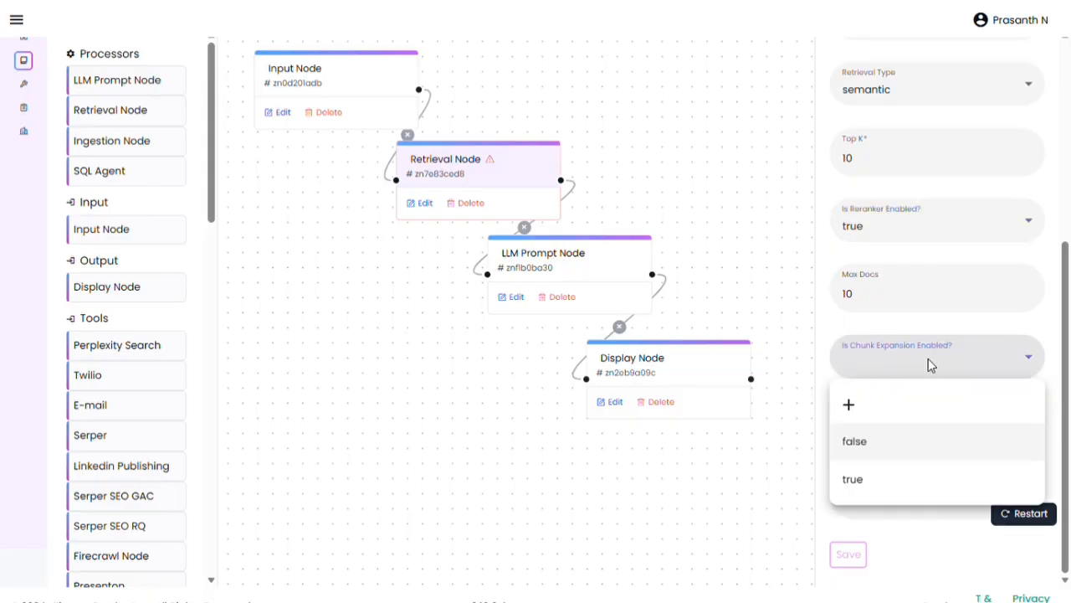
{"action": "left_click", "coordinate": [912, 478]}
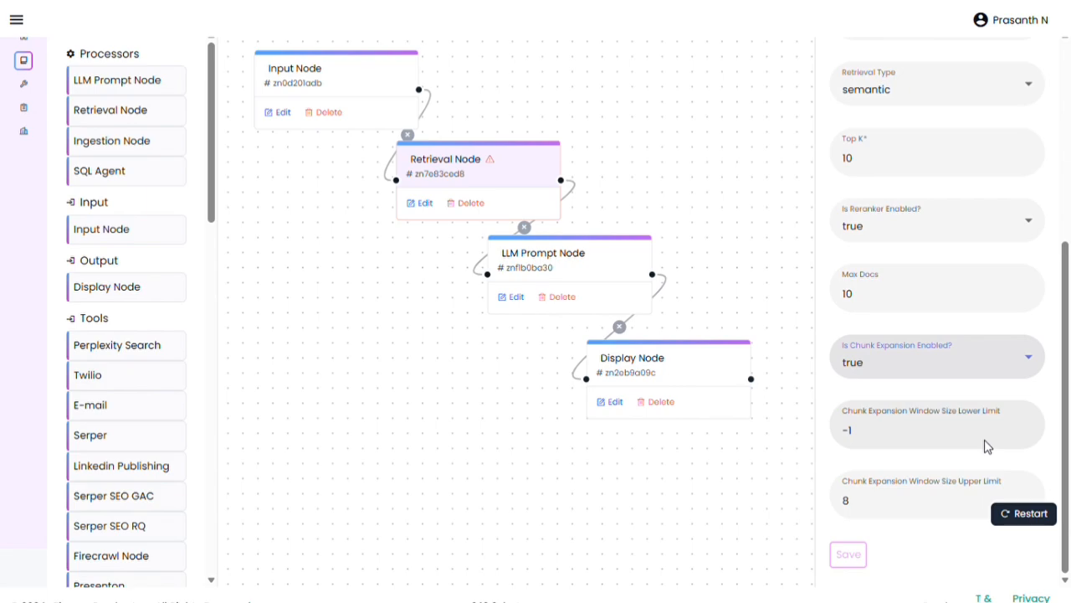
{"action": "left_click", "coordinate": [952, 432]}
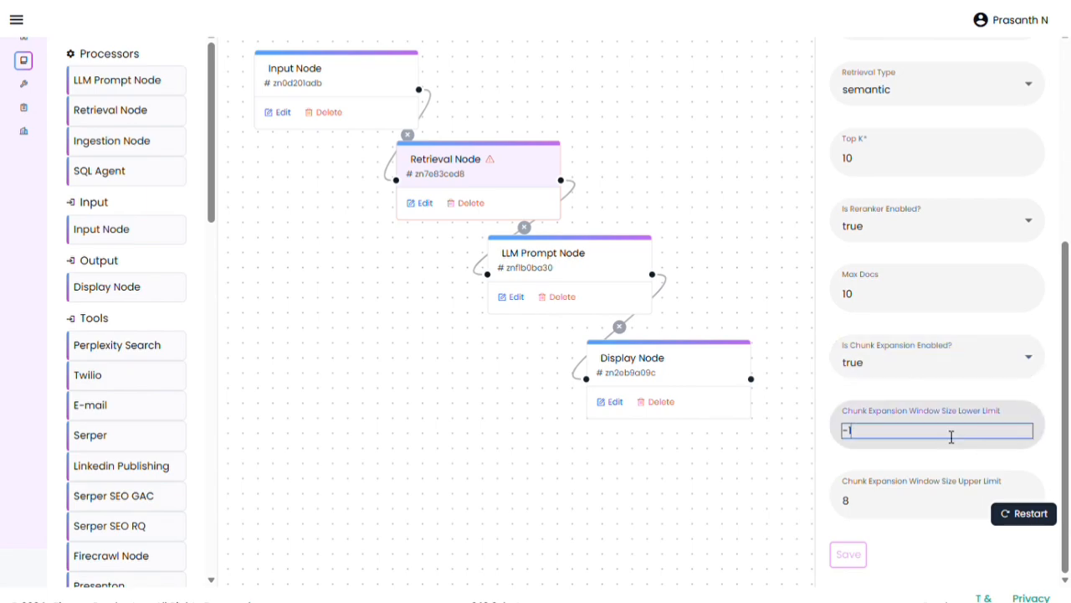
{"action": "key", "text": "shift+Left"}
{"action": "key", "text": "shift+Left"}
{"action": "type", "text": "2"}
{"action": "left_click", "coordinate": [951, 501]}
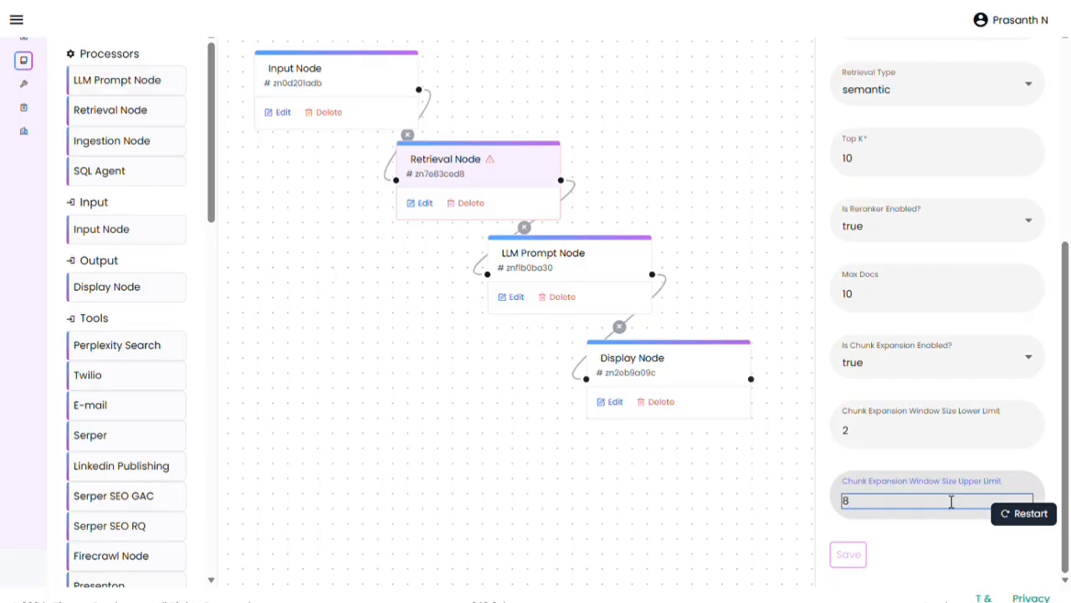
{"action": "key", "text": "BackSpace"}
{"action": "type", "text": "6"}
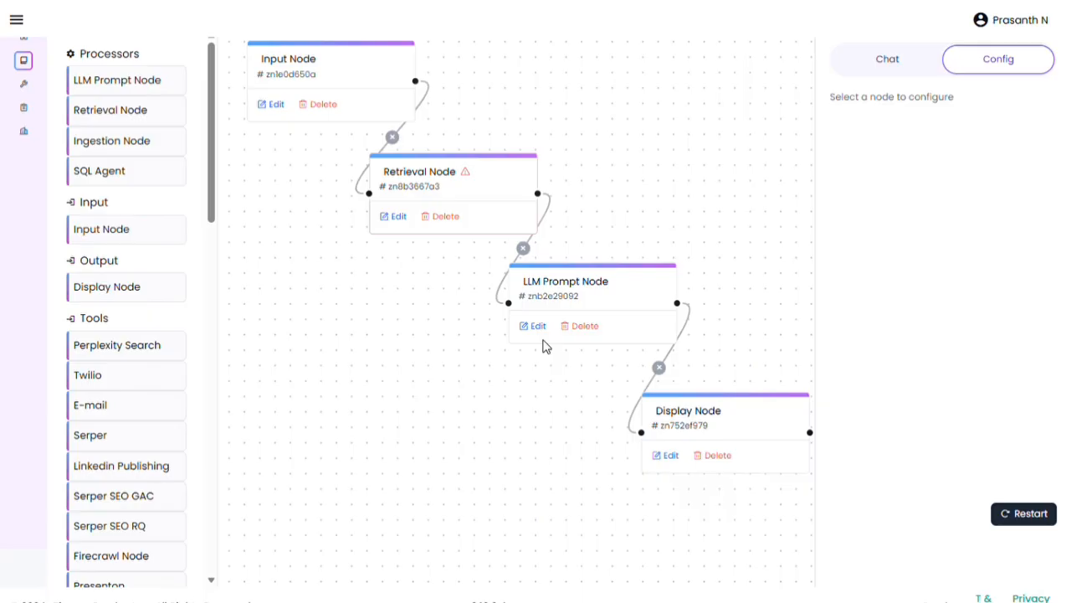
Configure the LLM Prompt Node with the gpt-5-mini model and paste the prepared system prompt ending answers with a gentle, optional follow-up question.
{"action": "left_click", "coordinate": [542, 329]}
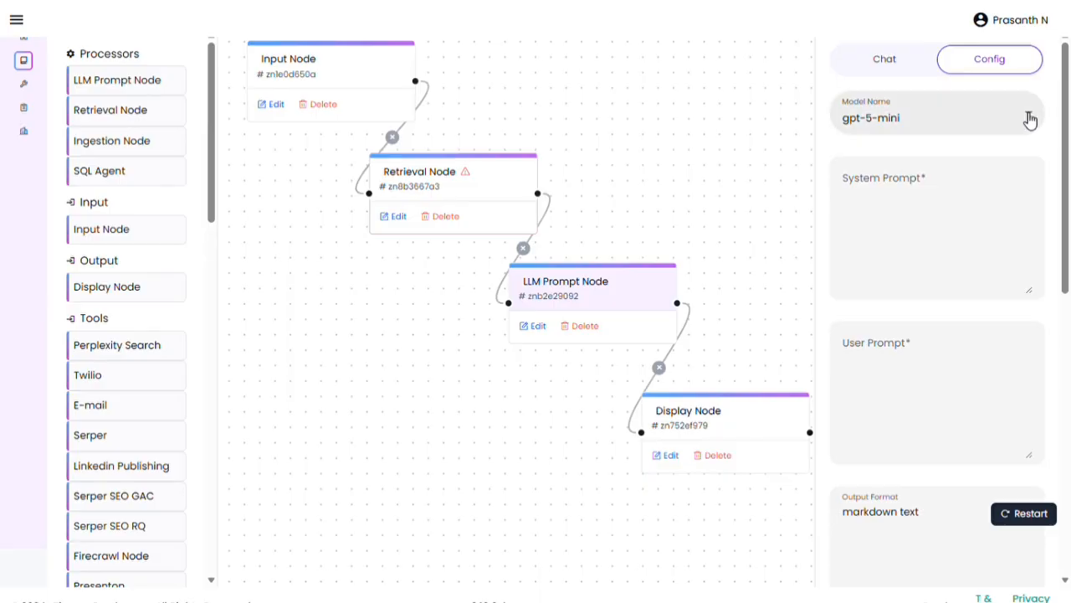
{"action": "left_click", "coordinate": [1030, 119]}
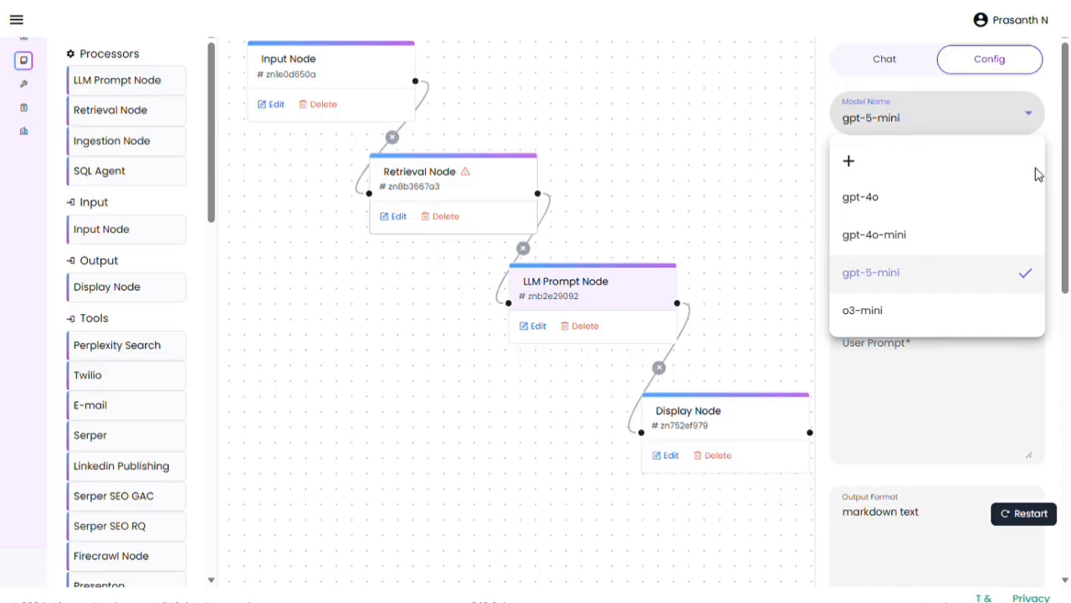
{"action": "left_click", "coordinate": [1011, 274]}
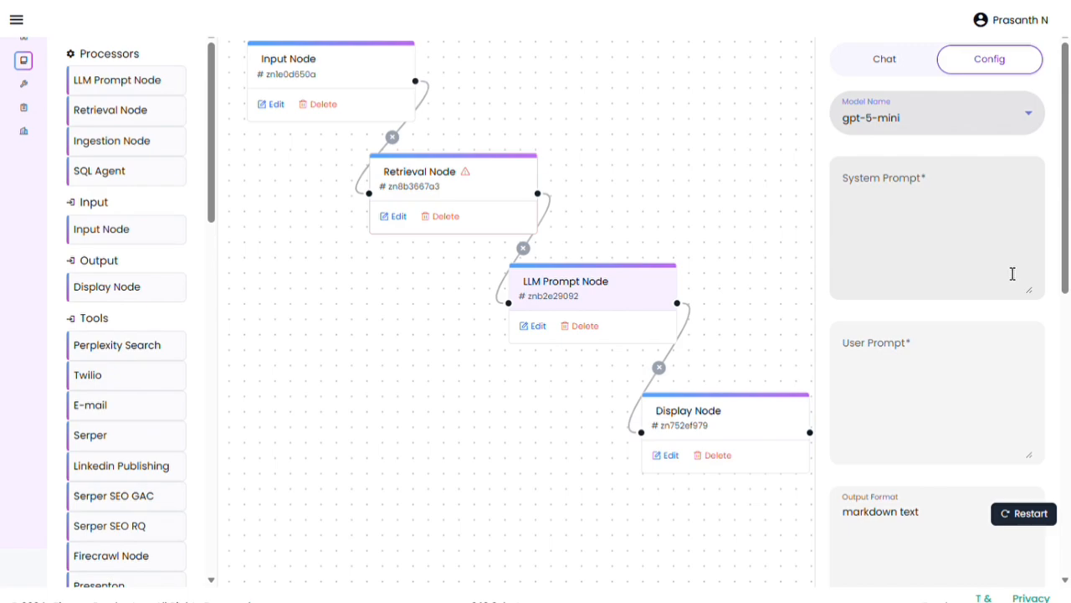
{"action": "left_click", "coordinate": [1013, 274]}
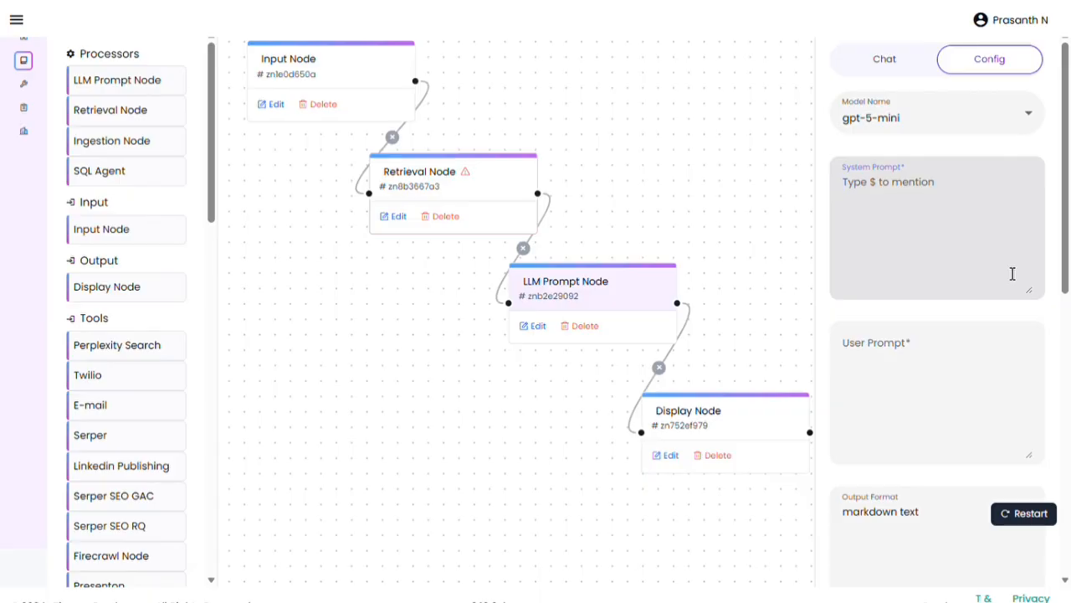
{"action": "key", "text": "ctrl+v"}
{"action": "left_click", "coordinate": [1038, 313]}
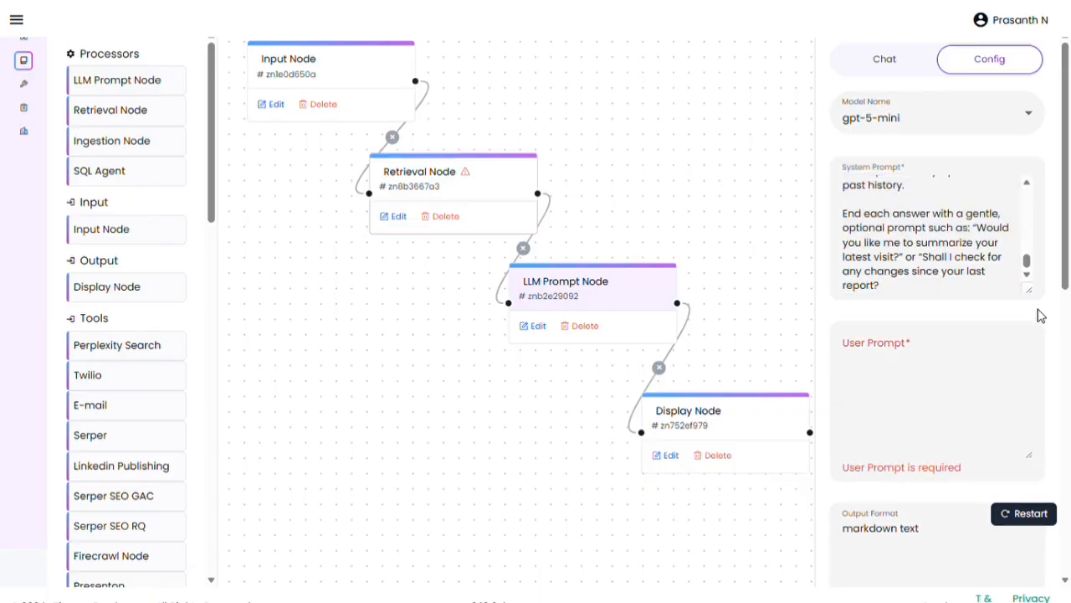
Insert the Input Node's User message variable as the user prompt of the LLM Prompt Node.
{"action": "left_click", "coordinate": [1002, 362]}
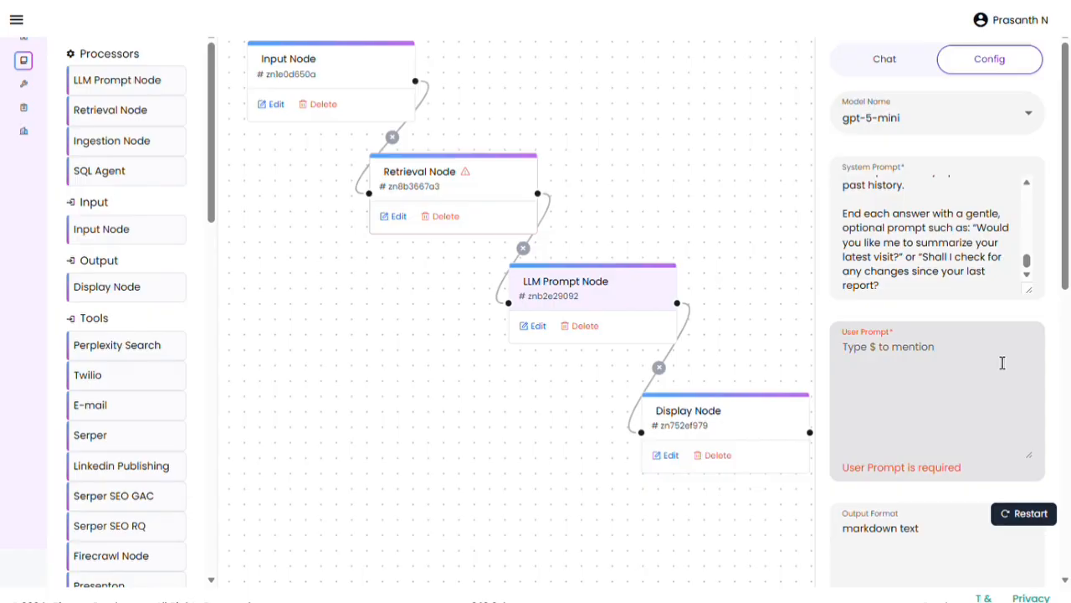
{"action": "type", "text": "$"}
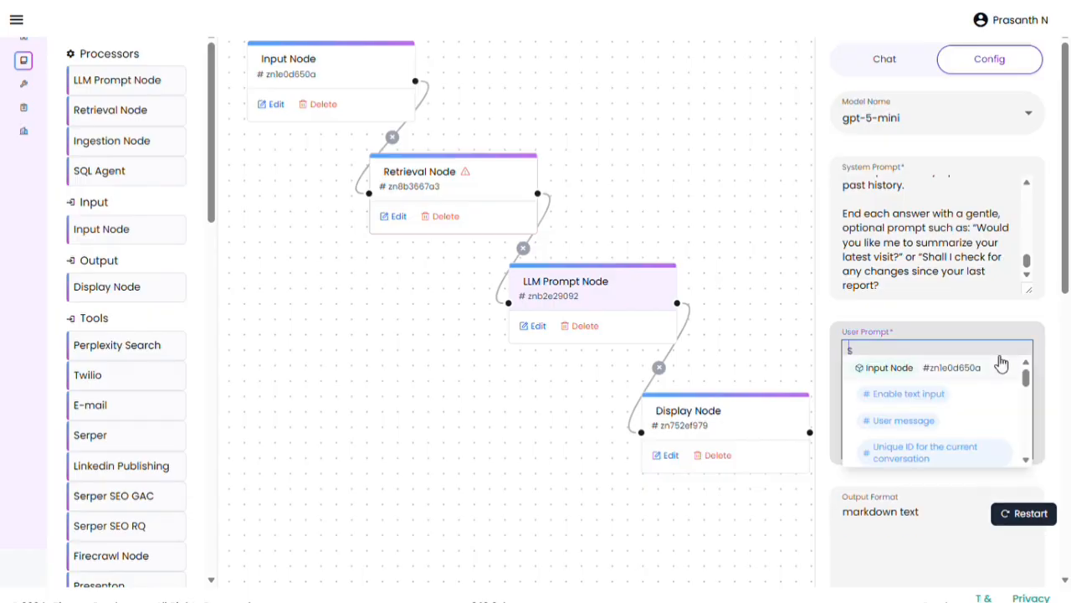
{"action": "left_click", "coordinate": [934, 427]}
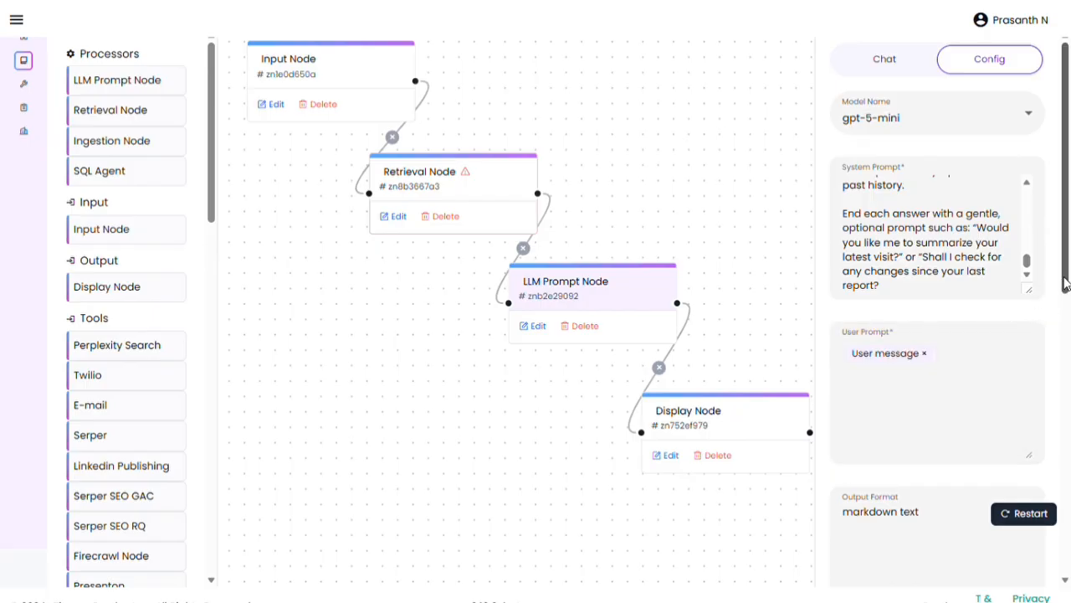
{"action": "left_click_drag", "start_coordinate": [1066, 285], "coordinate": [1067, 450]}
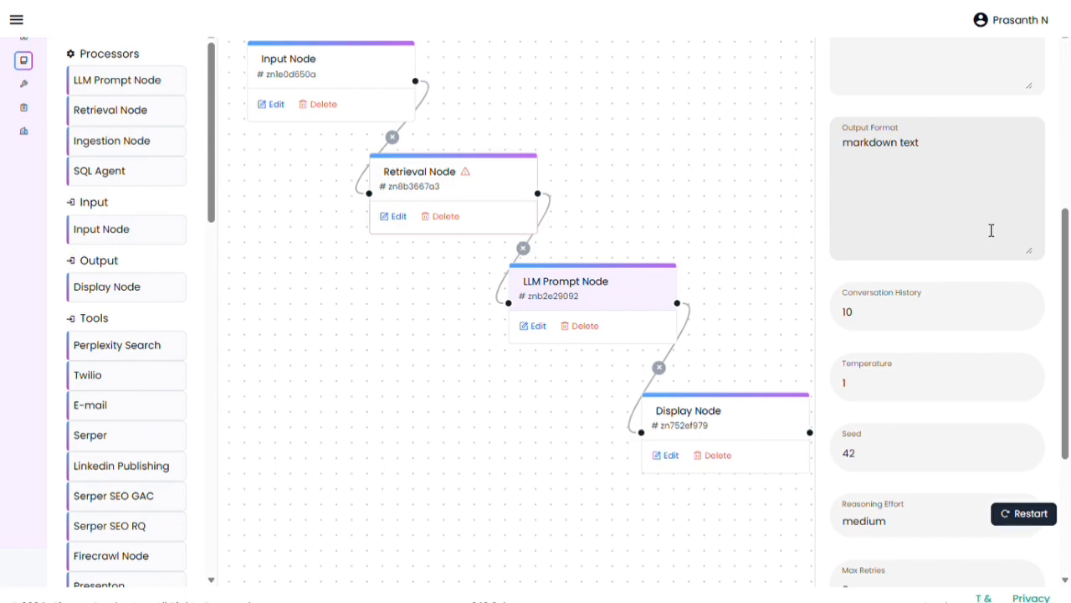
{"action": "left_click_drag", "start_coordinate": [1067, 257], "coordinate": [1069, 323]}
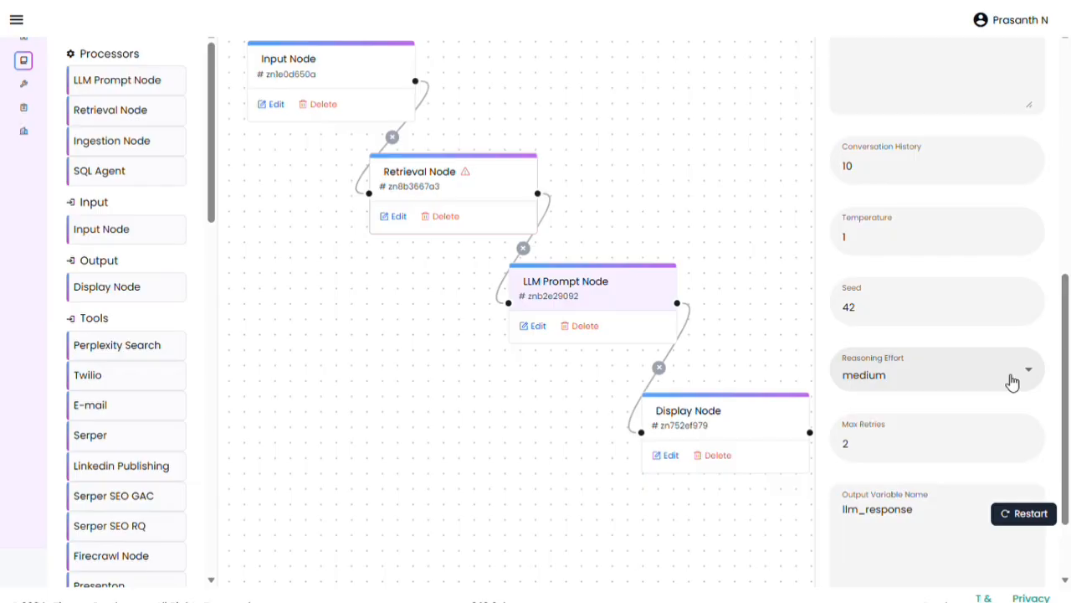
{"action": "scroll", "coordinate": [1013, 381], "scroll_direction": "down", "scroll_amount": 3}
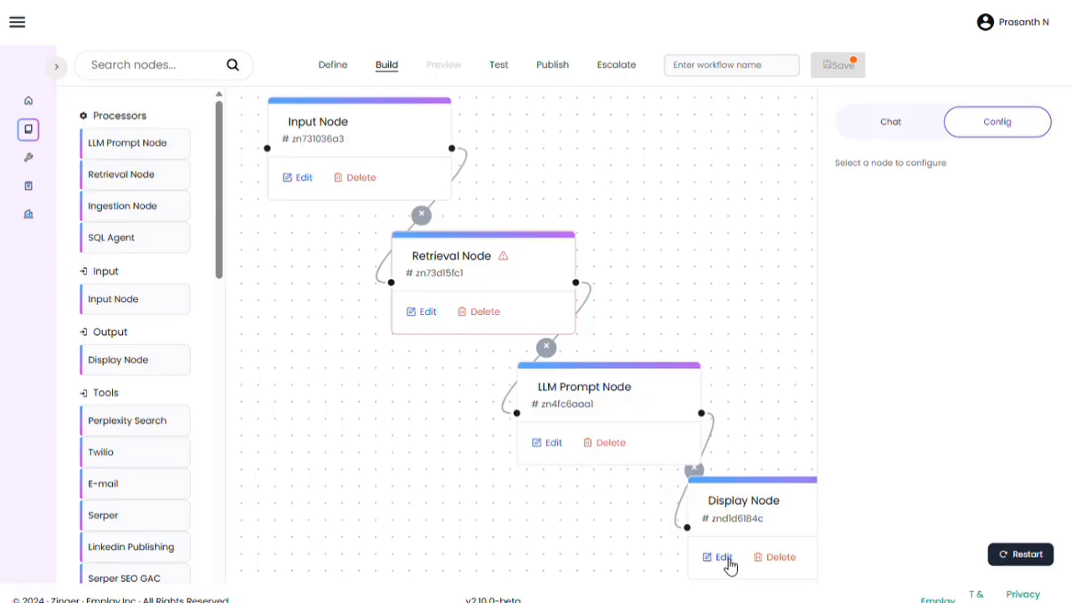
Set the Display Node's output format to markdown-text and save its configuration.
{"action": "left_click", "coordinate": [723, 557]}
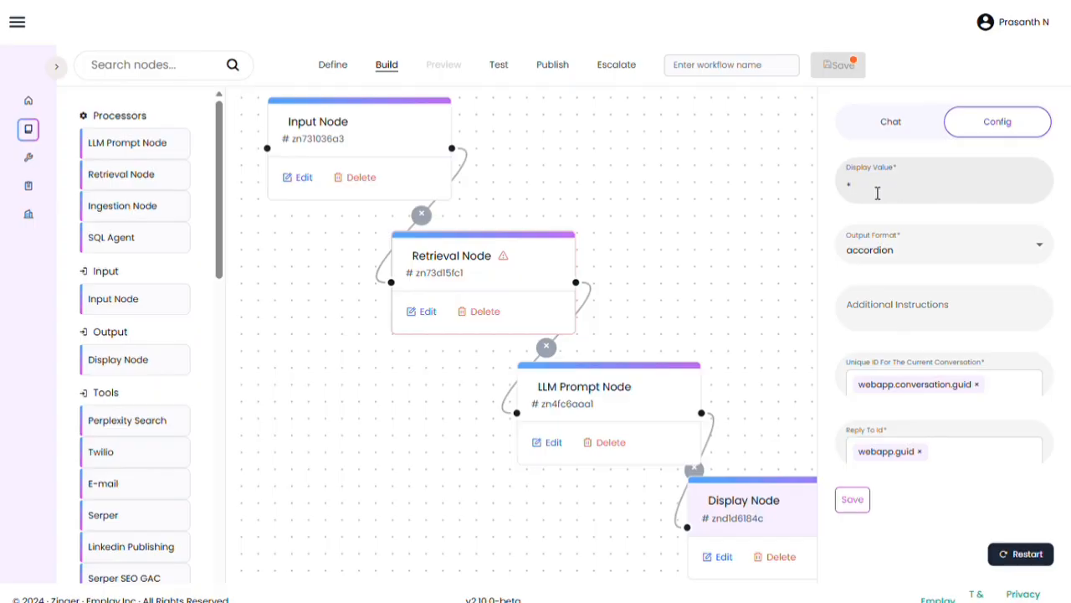
{"action": "left_click", "coordinate": [979, 250]}
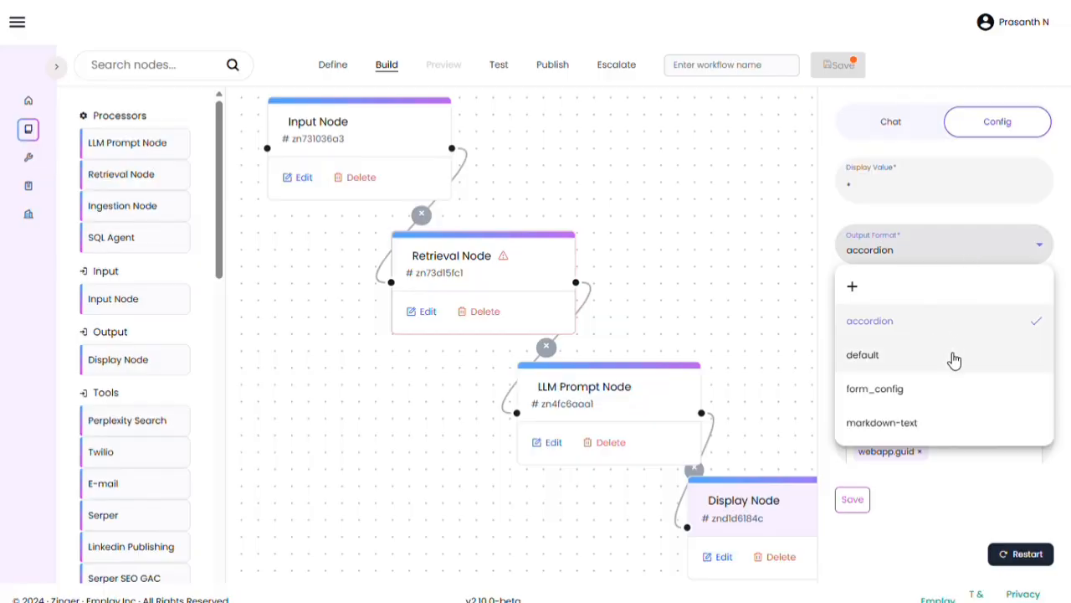
{"action": "left_click", "coordinate": [994, 428]}
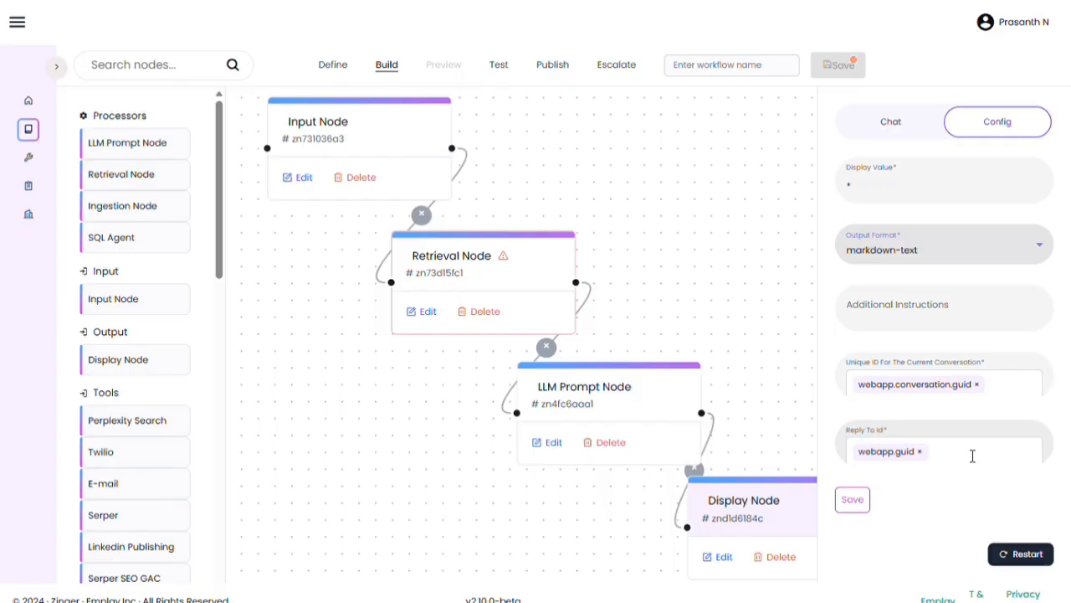
{"action": "left_click", "coordinate": [873, 508]}
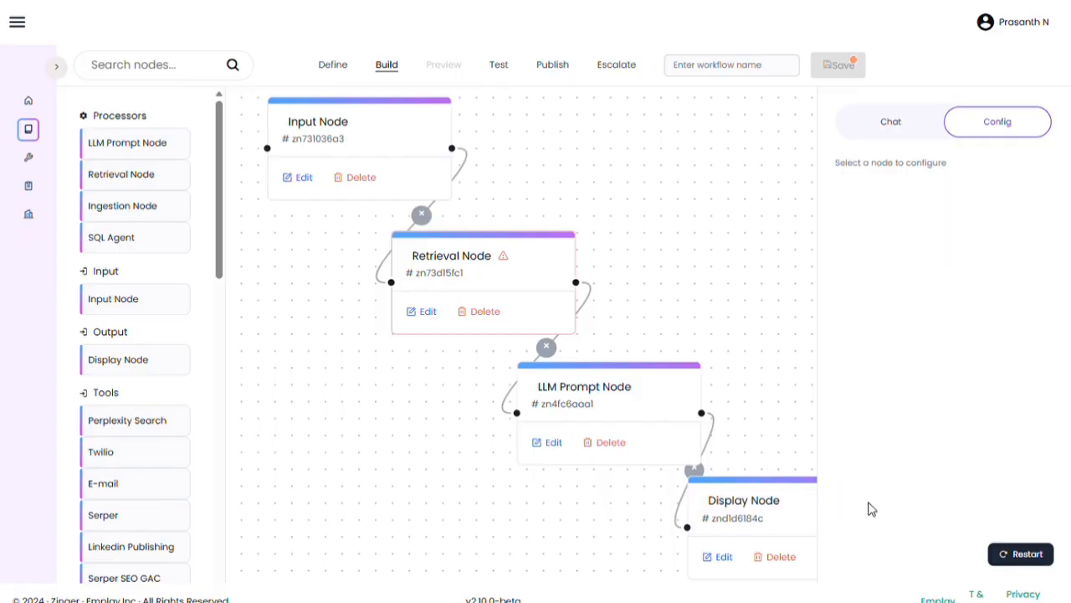